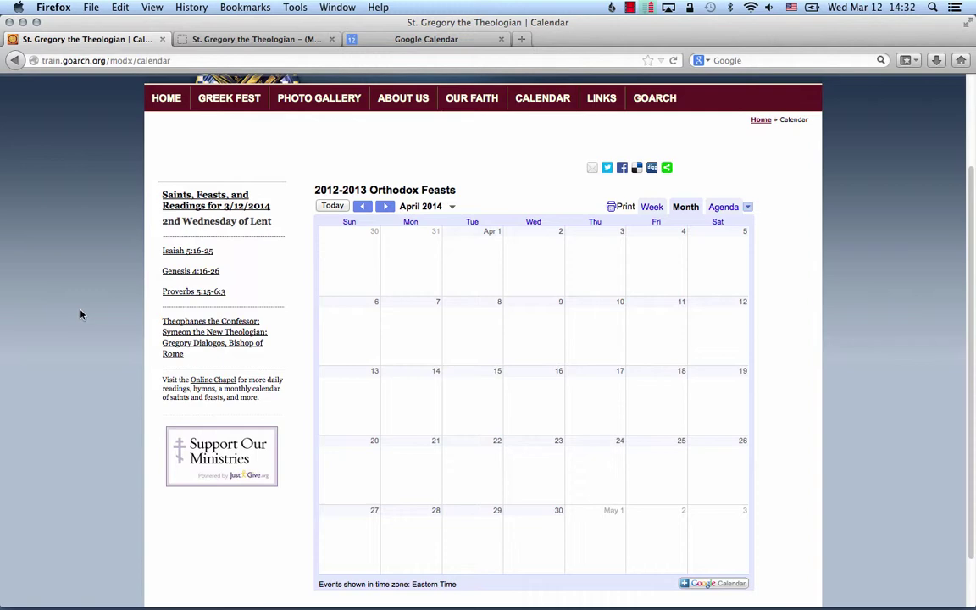
# - Return to the March month view after checking the parish Calendar page
pyautogui.click(431, 39)
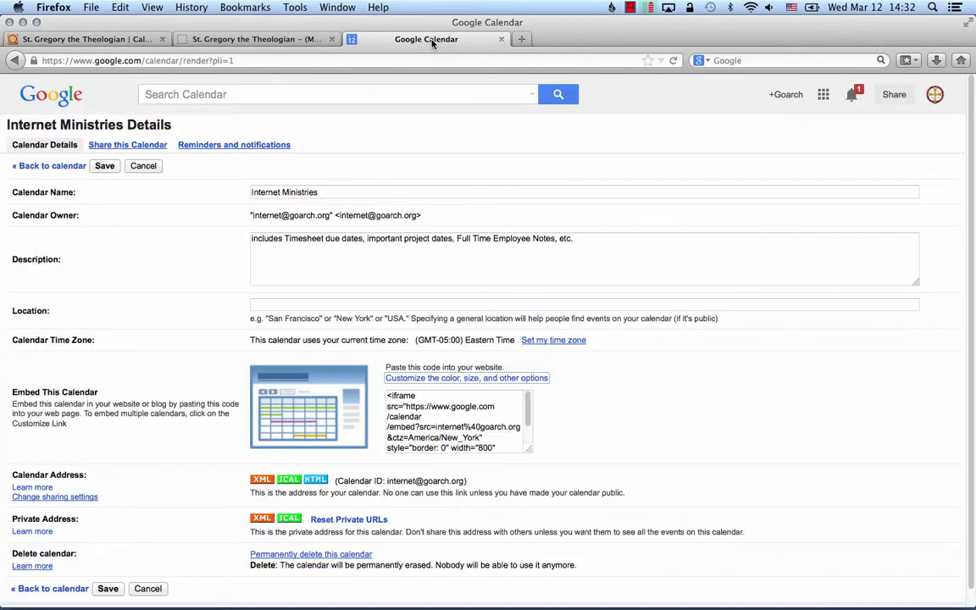
pyautogui.click(68, 167)
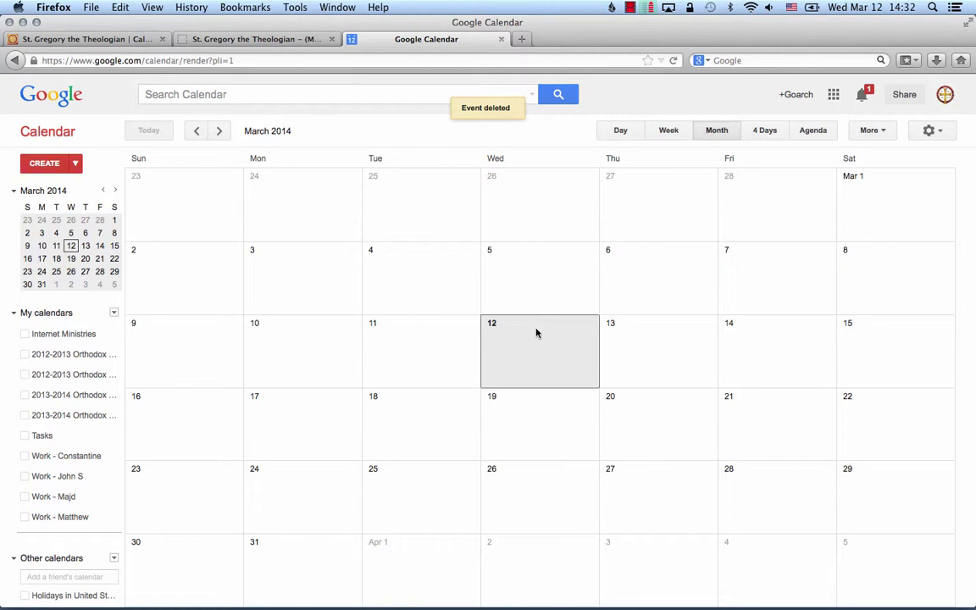
pyautogui.click(132, 39)
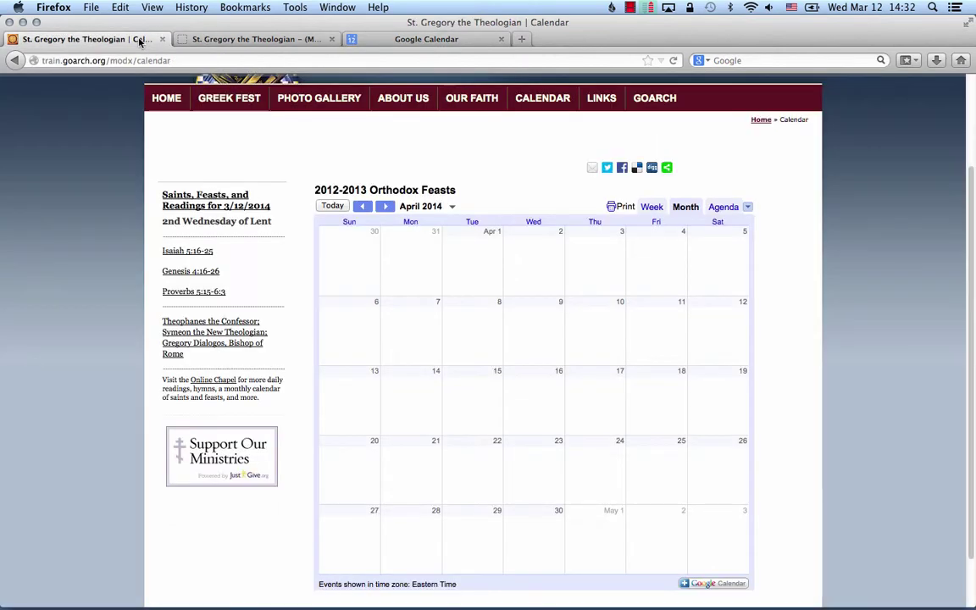
pyautogui.scroll(2, 131, 185)
pyautogui.scroll(-3, 132, 190)
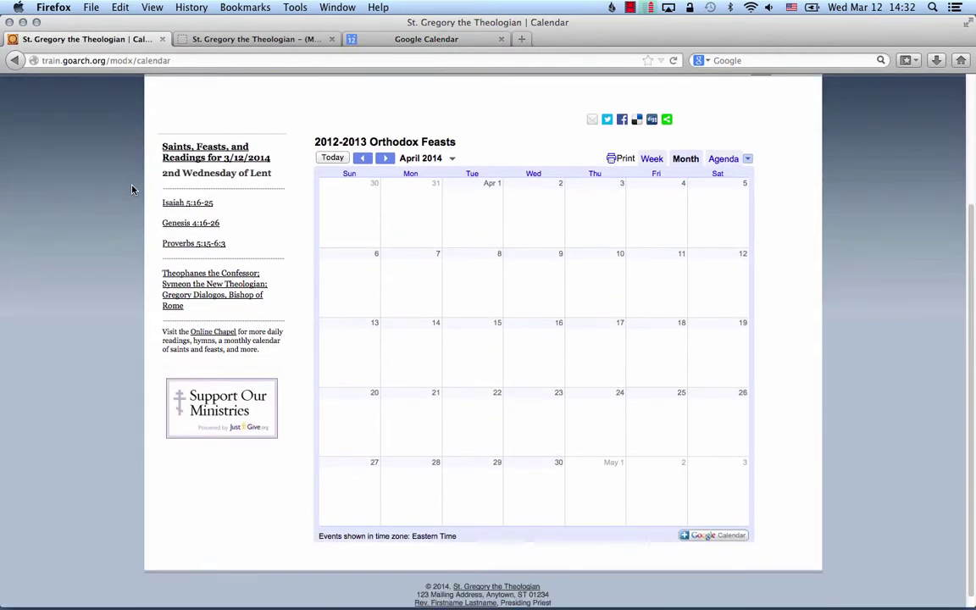
pyautogui.click(432, 39)
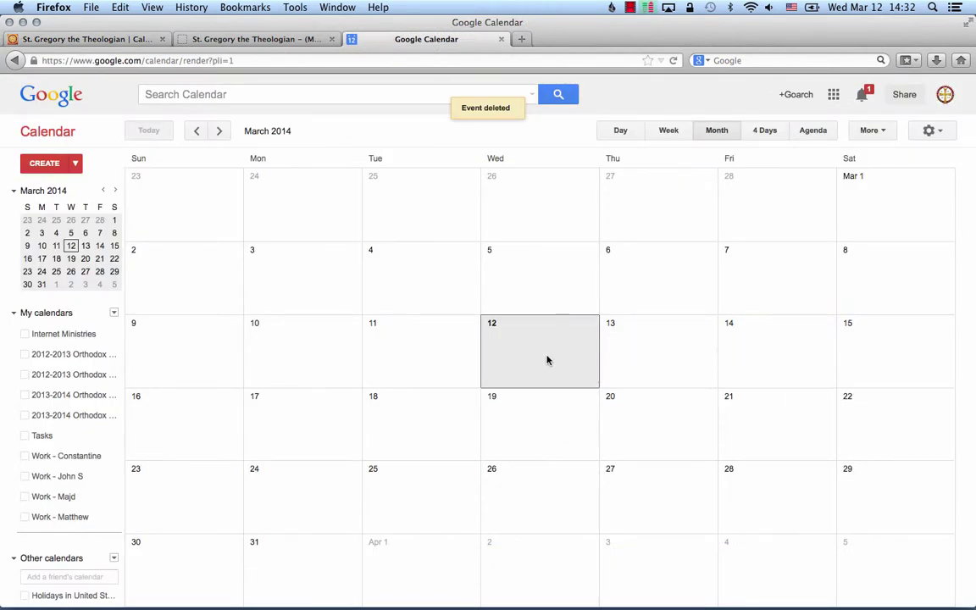
# - Add a Philoptochos event on Wednesday, March 12
pyautogui.click(520, 331)
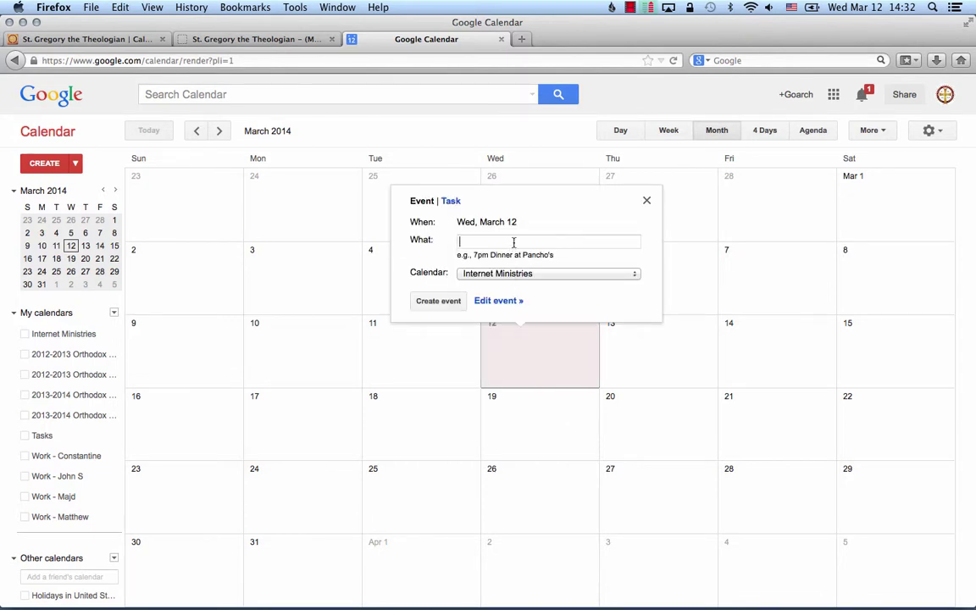
pyautogui.write('Phi')
pyautogui.write('loptosho')
pyautogui.click(438, 302)
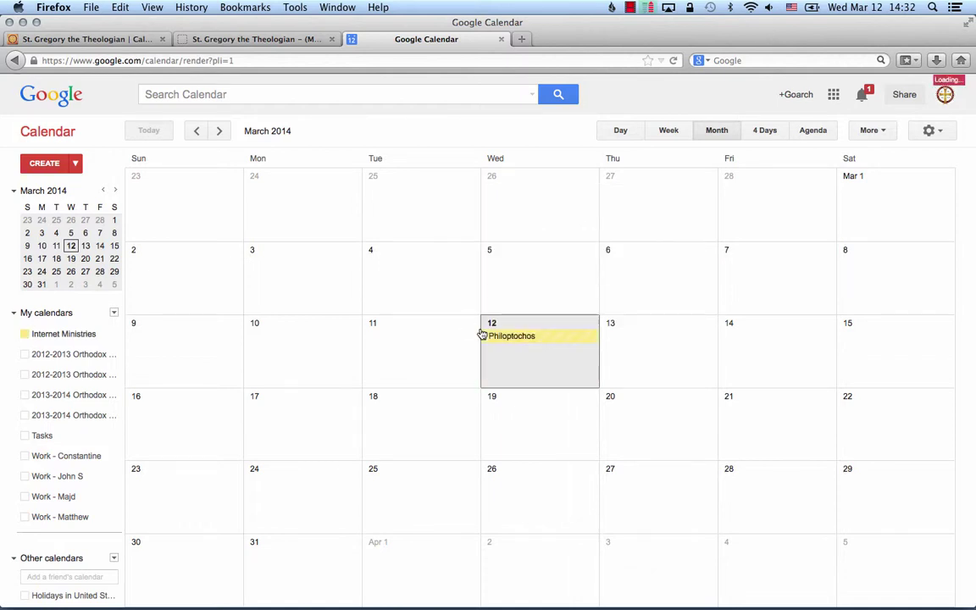
# - Add a Parish Council Meeting event on Thursday, March 20
pyautogui.click(648, 419)
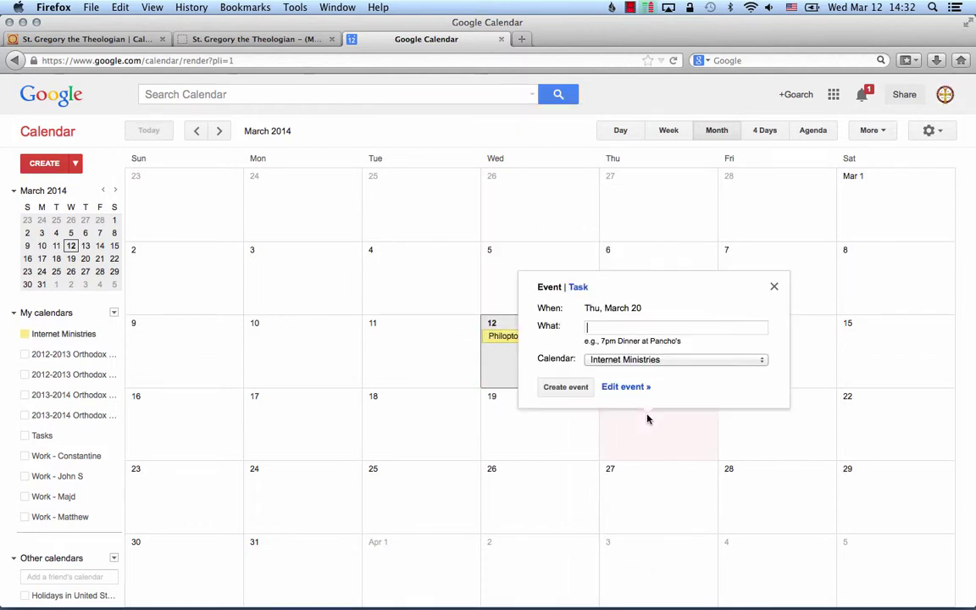
pyautogui.write('Parish Council Meeting')
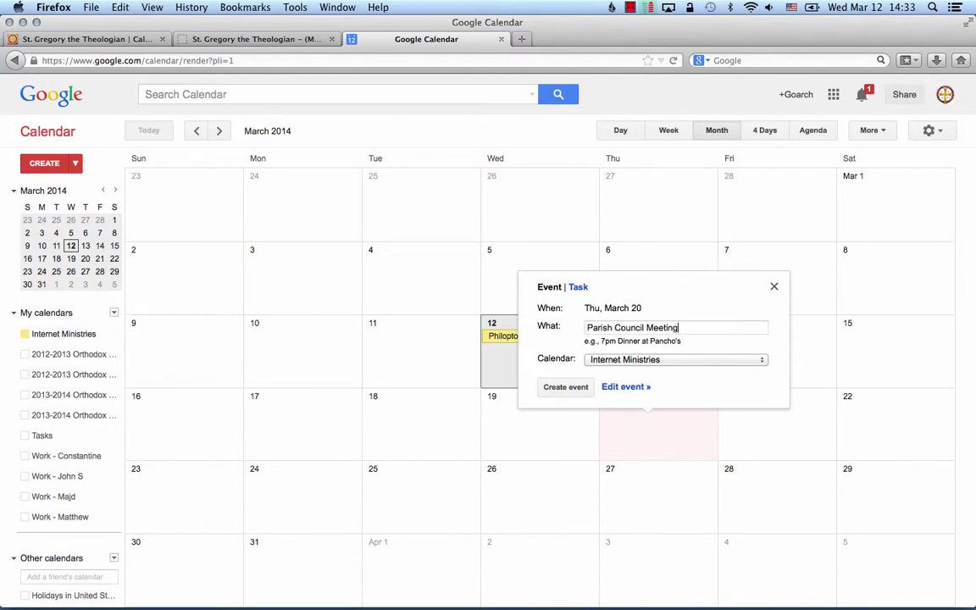
pyautogui.click(569, 389)
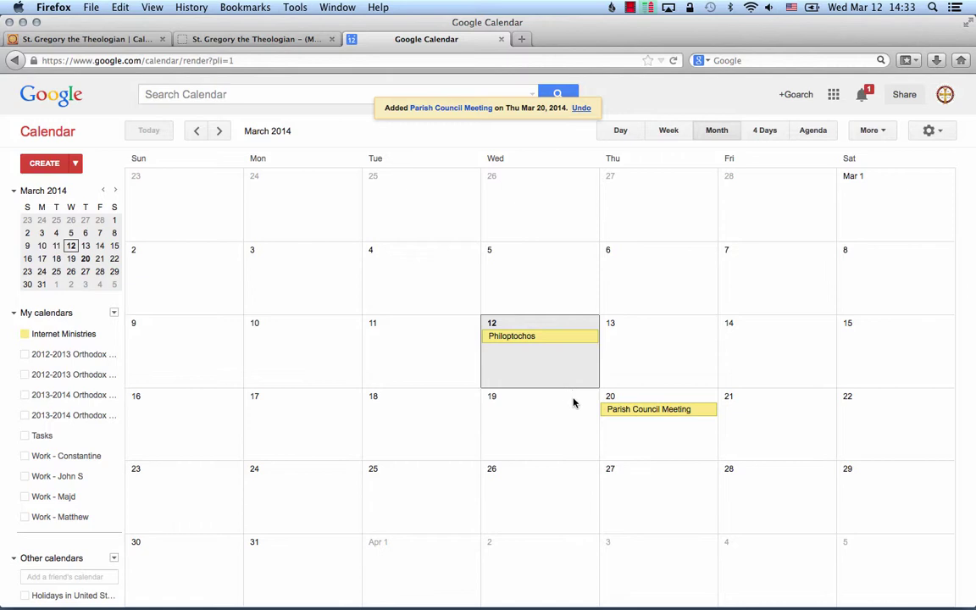
# - Create Greek Fest starting March 5 and set its end date to 3/8/2014
pyautogui.click(554, 246)
pyautogui.write('G')
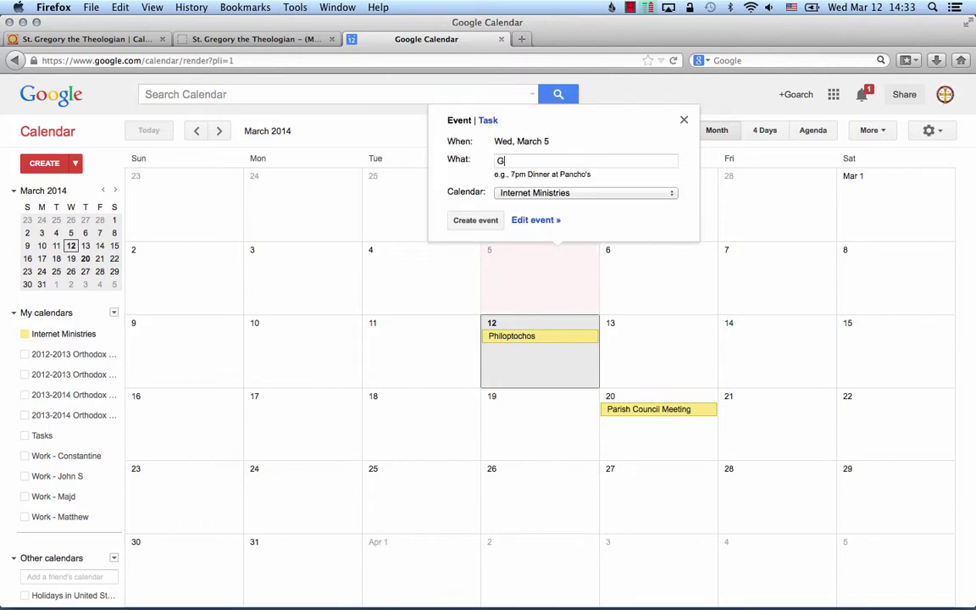
pyautogui.write('reek Fest')
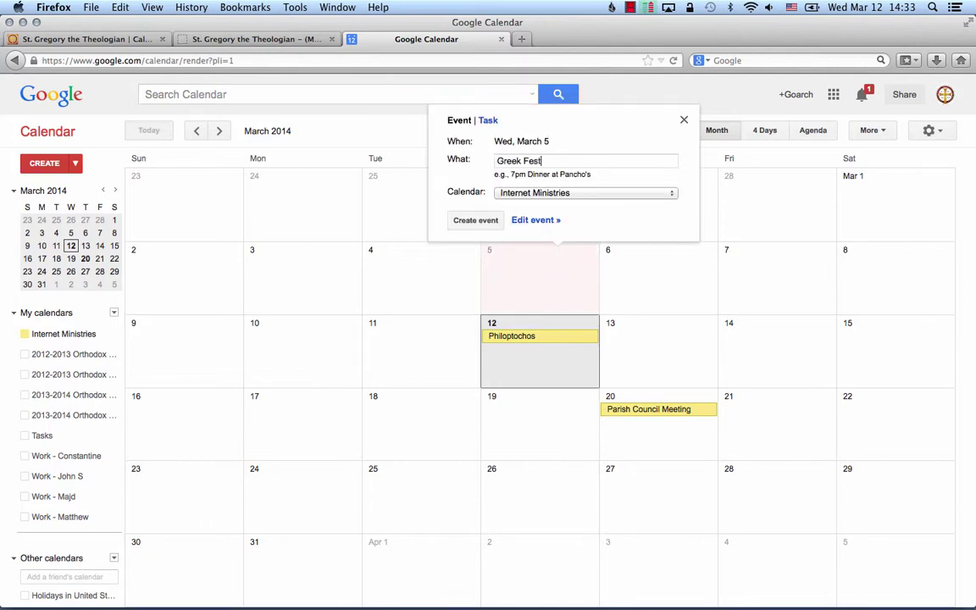
pyautogui.click(538, 222)
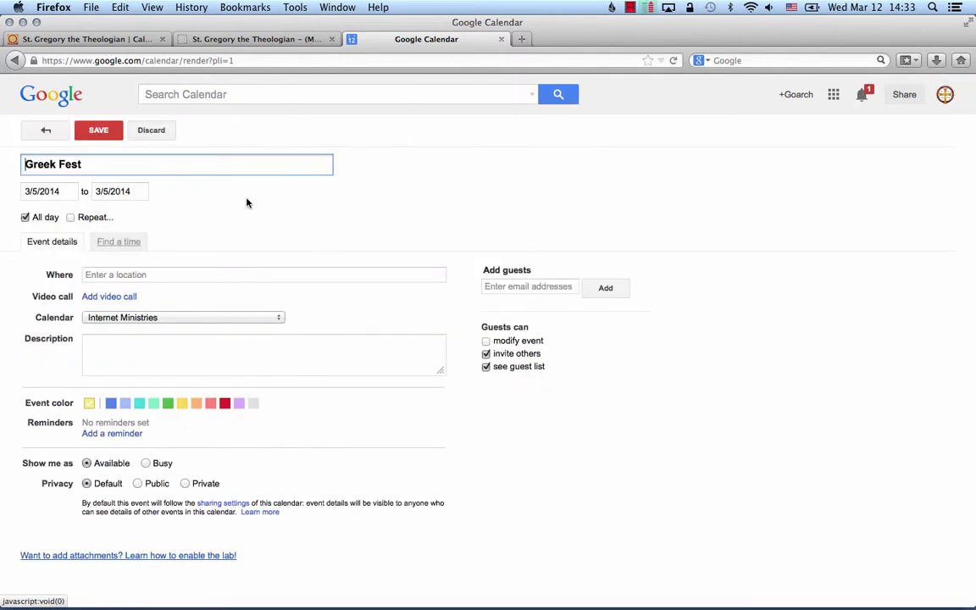
pyautogui.click(98, 191)
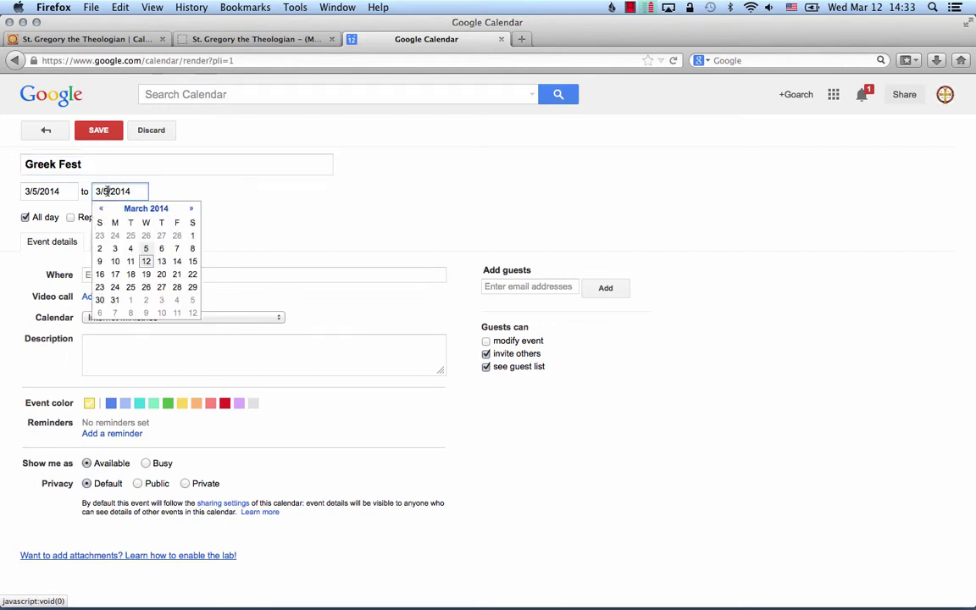
pyautogui.click(192, 248)
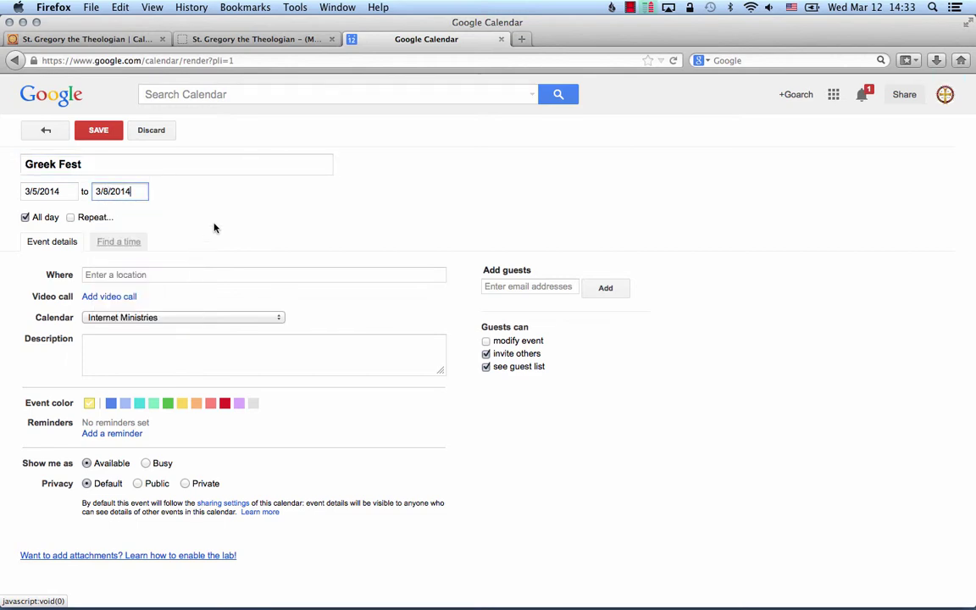
pyautogui.click(97, 130)
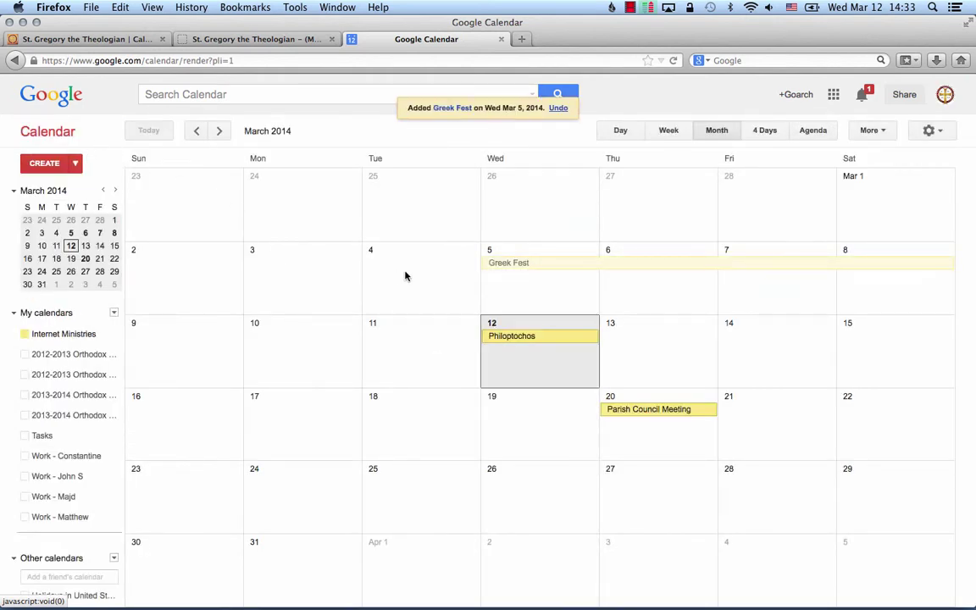
pyautogui.press('n')
pyautogui.press('p')
pyautogui.click(263, 40)
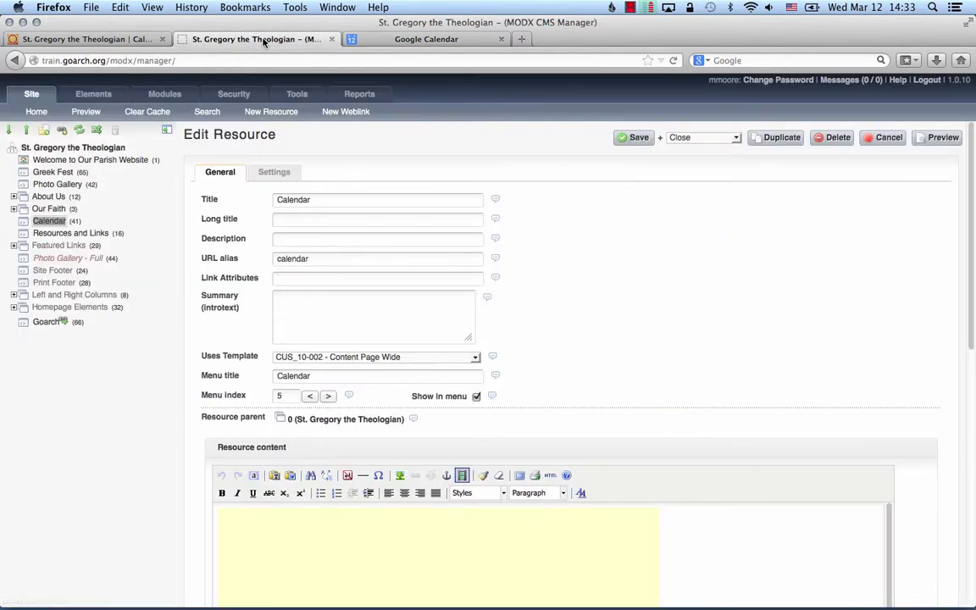
pyautogui.click(82, 40)
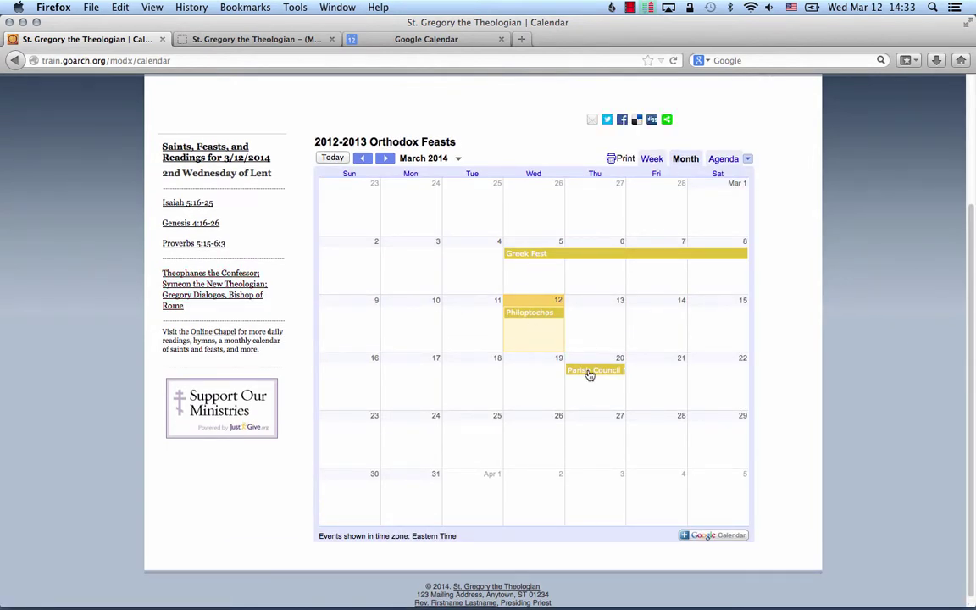
pyautogui.click(449, 39)
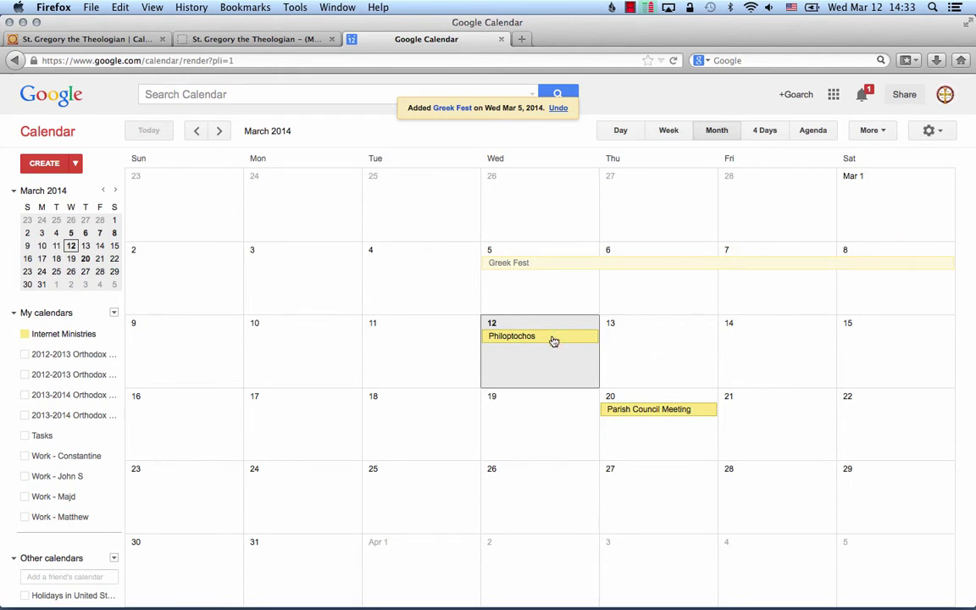
# - Drag Philoptochos to March 4, Parish Council Meeting to March 24, Greek Fest to March 11–14
pyautogui.moveTo(554, 341); pyautogui.dragTo(434, 277)
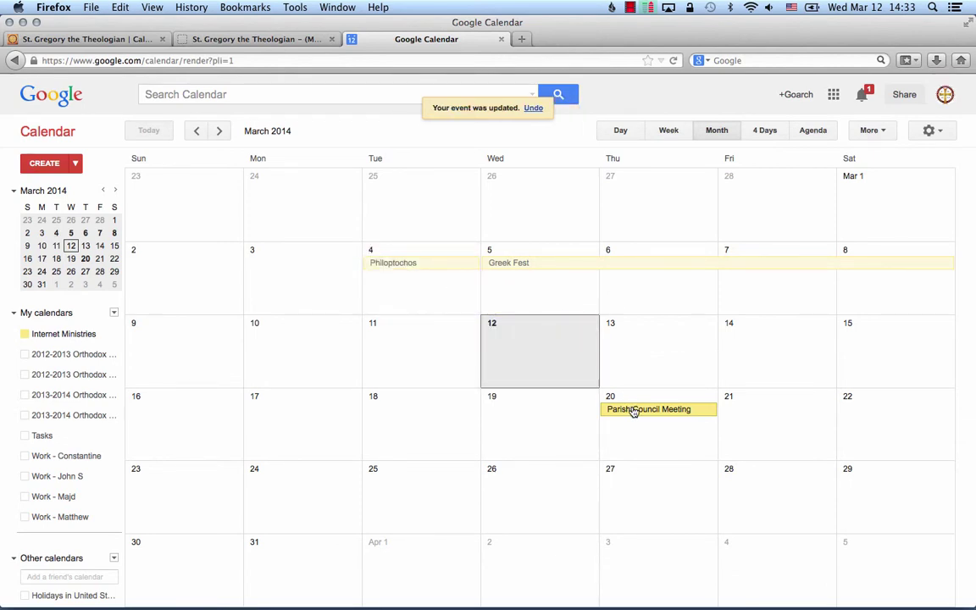
pyautogui.moveTo(634, 413); pyautogui.dragTo(308, 485)
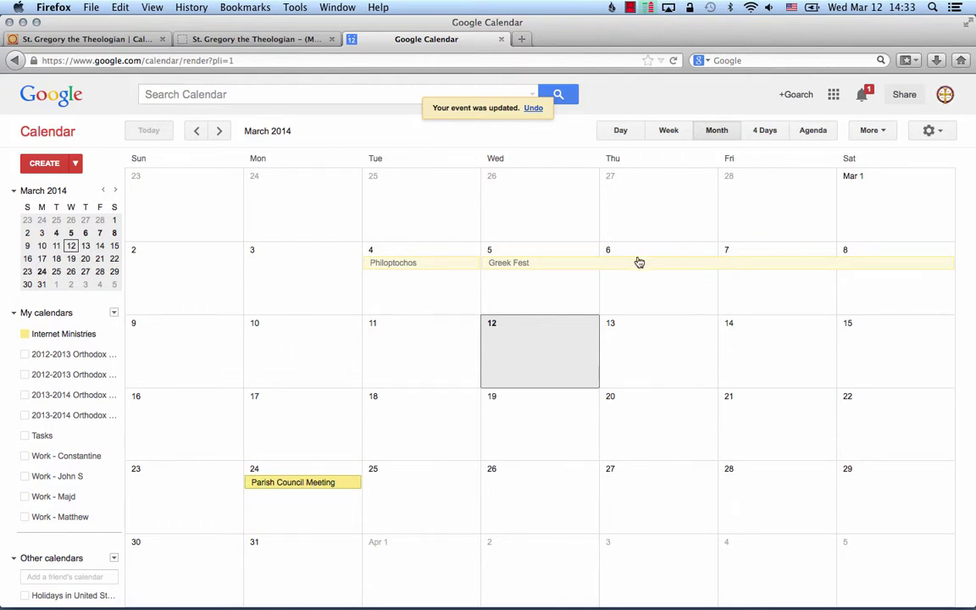
pyautogui.moveTo(639, 263); pyautogui.dragTo(453, 363)
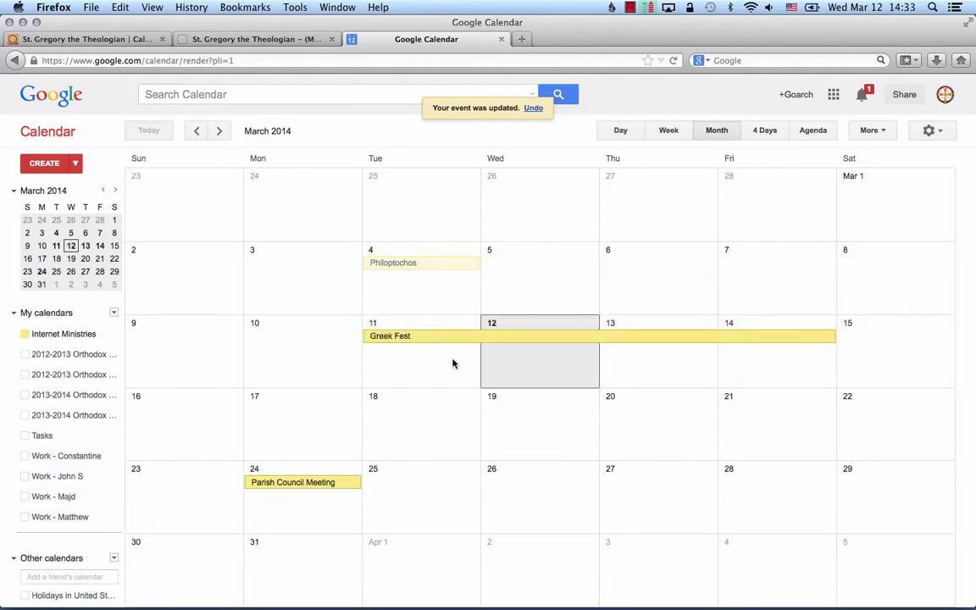
# - Reload the parish Calendar page to show the moved events, then return to Google Calendar
pyautogui.click(271, 39)
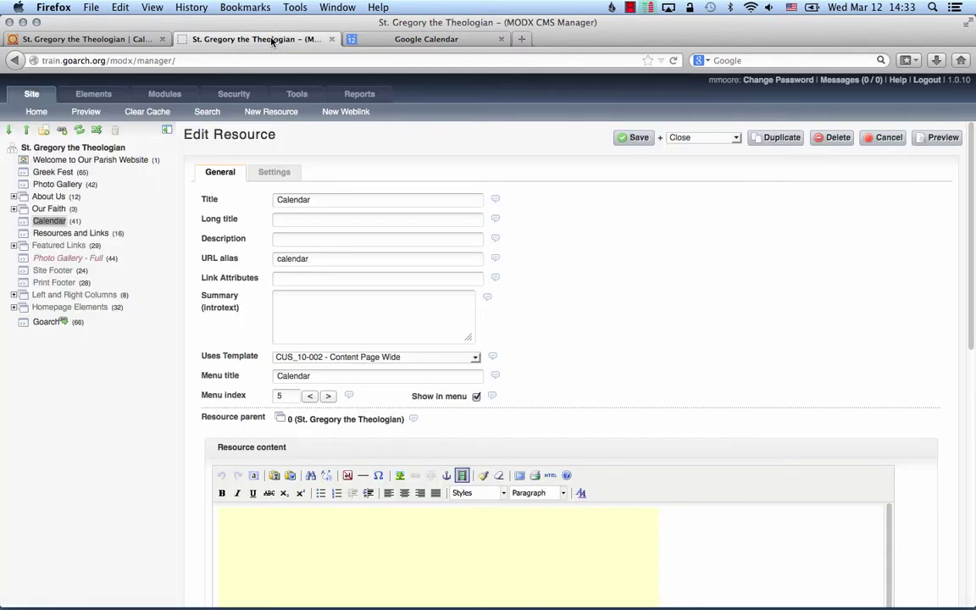
pyautogui.click(100, 38)
pyautogui.press('super+r')
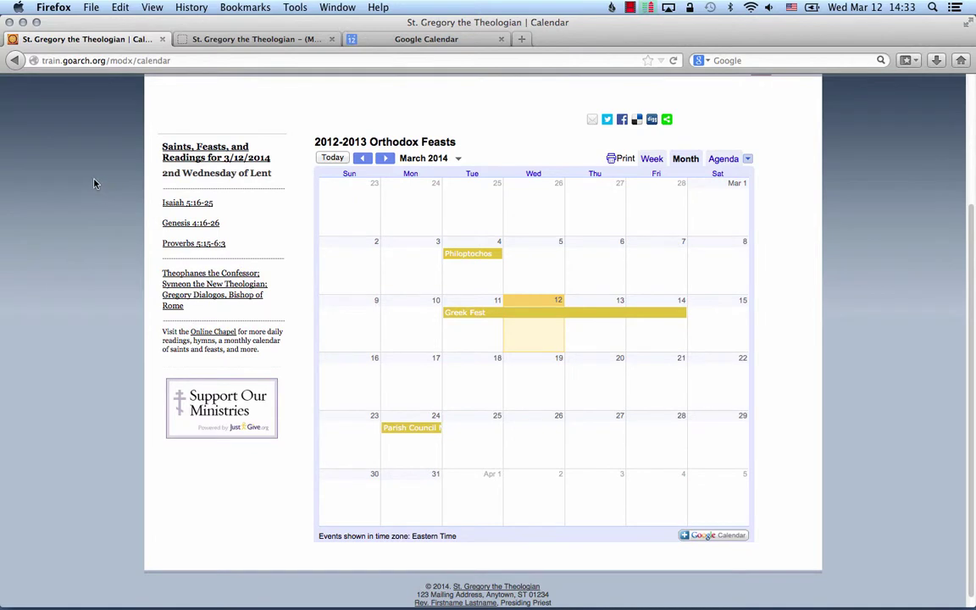
pyautogui.click(416, 40)
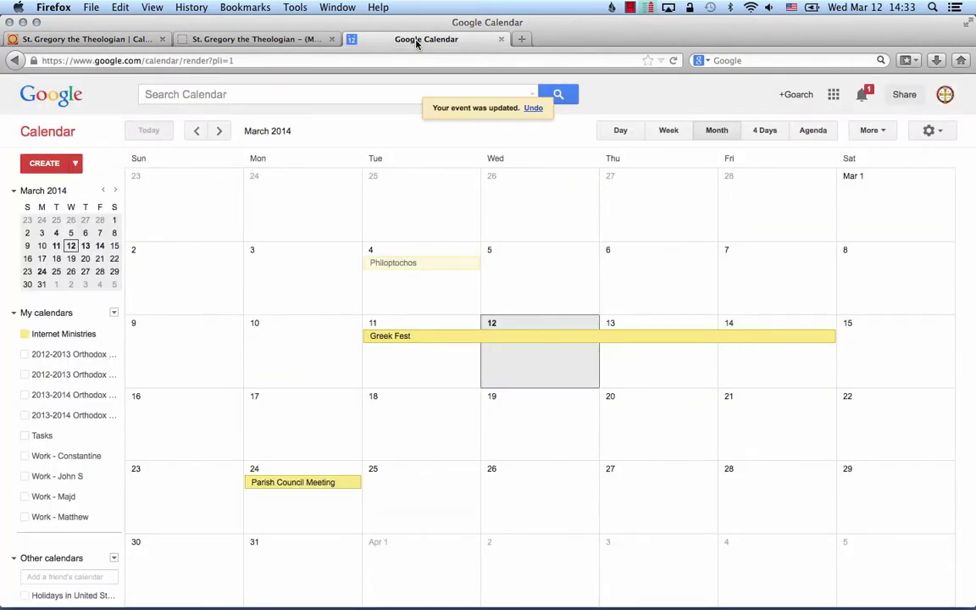
# - Open Calendar settings for Internet Ministries from its My calendars dropdown
pyautogui.click(105, 335)
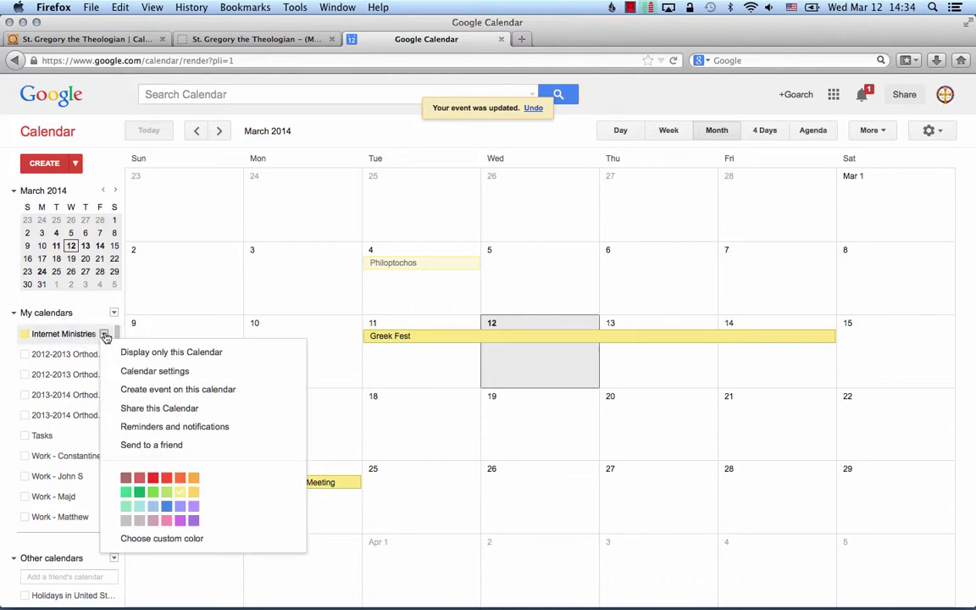
pyautogui.click(155, 372)
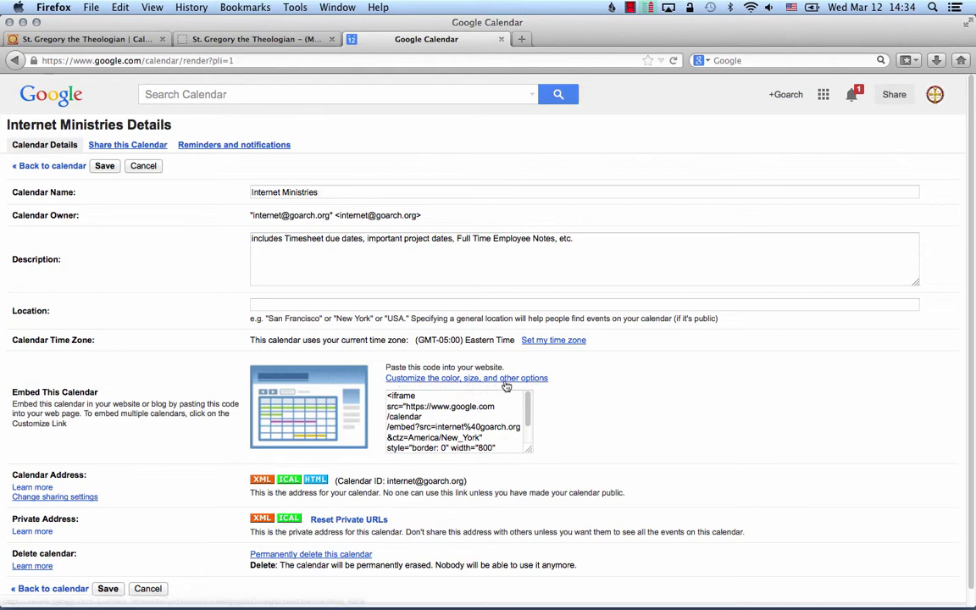
# - Open the embeddable calendar customizer and copy its full iframe embed code
pyautogui.click(450, 383)
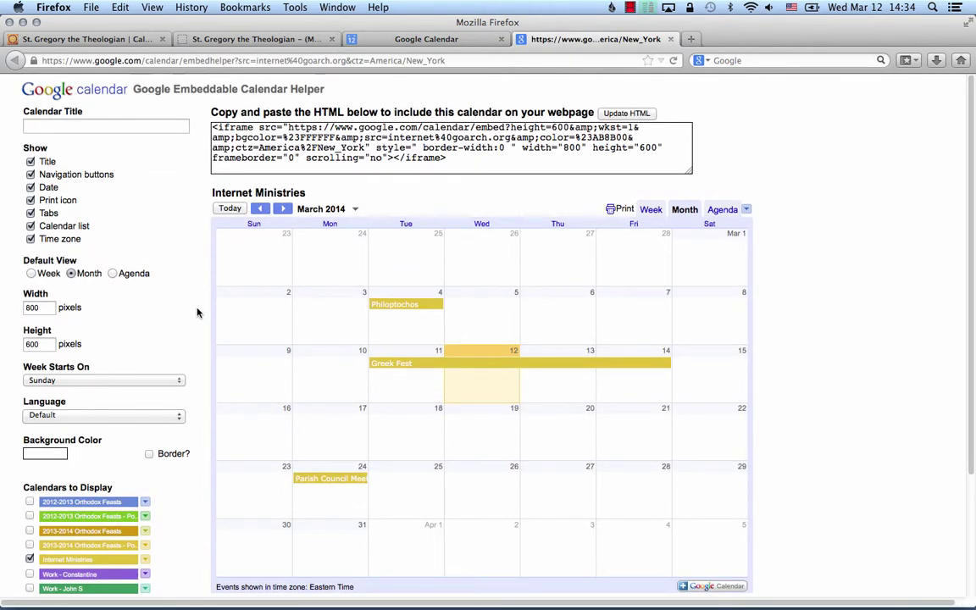
pyautogui.scroll(-1, 196, 309)
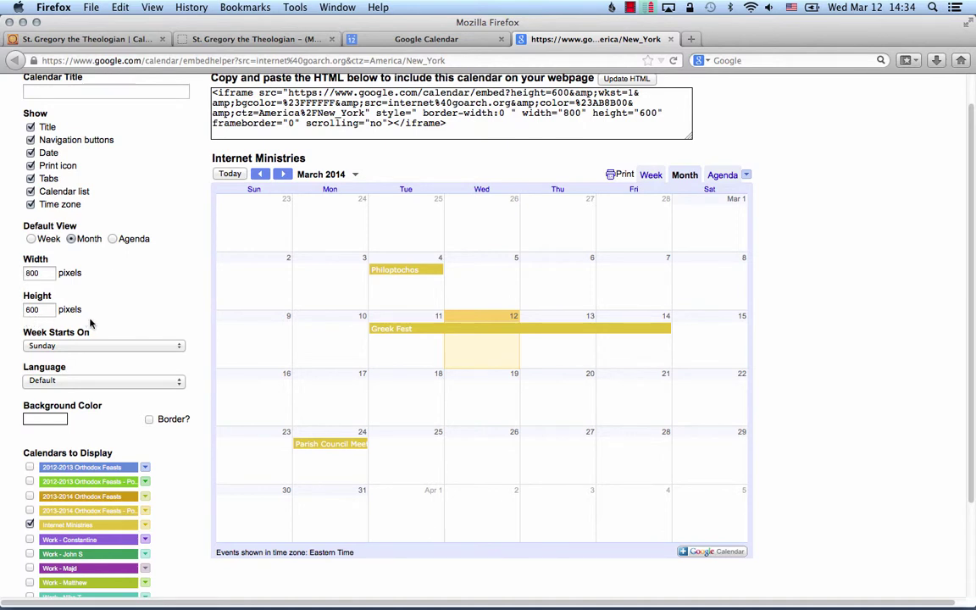
pyautogui.scroll(-2, 111, 335)
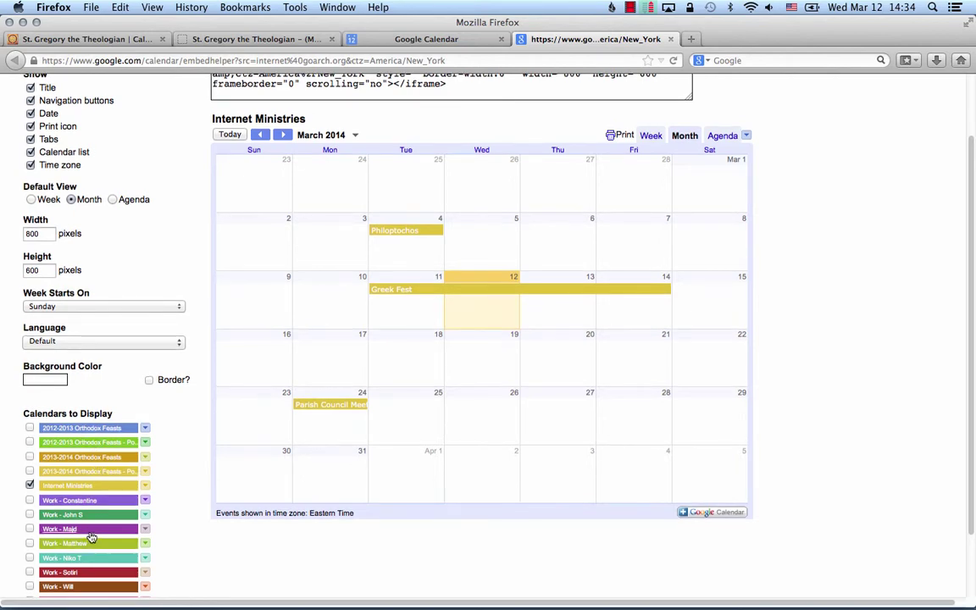
pyautogui.scroll(3, 89, 536)
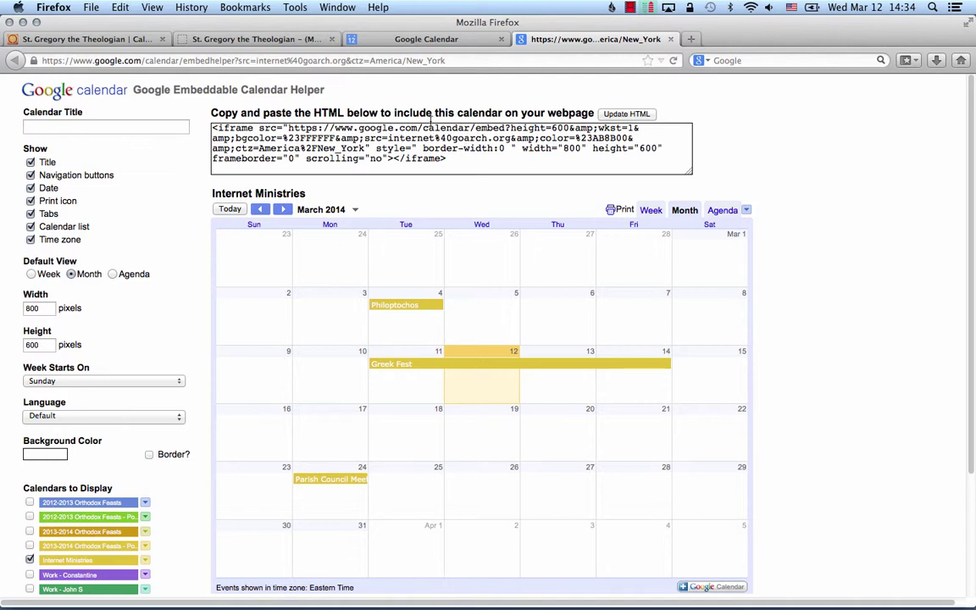
pyautogui.click(464, 166)
pyautogui.press('super+c')
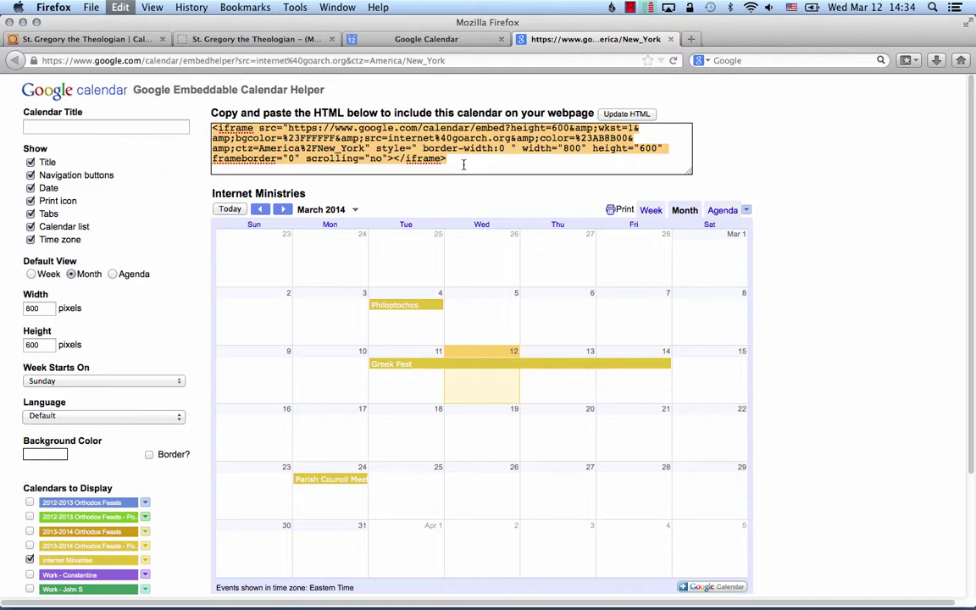
pyautogui.click(243, 41)
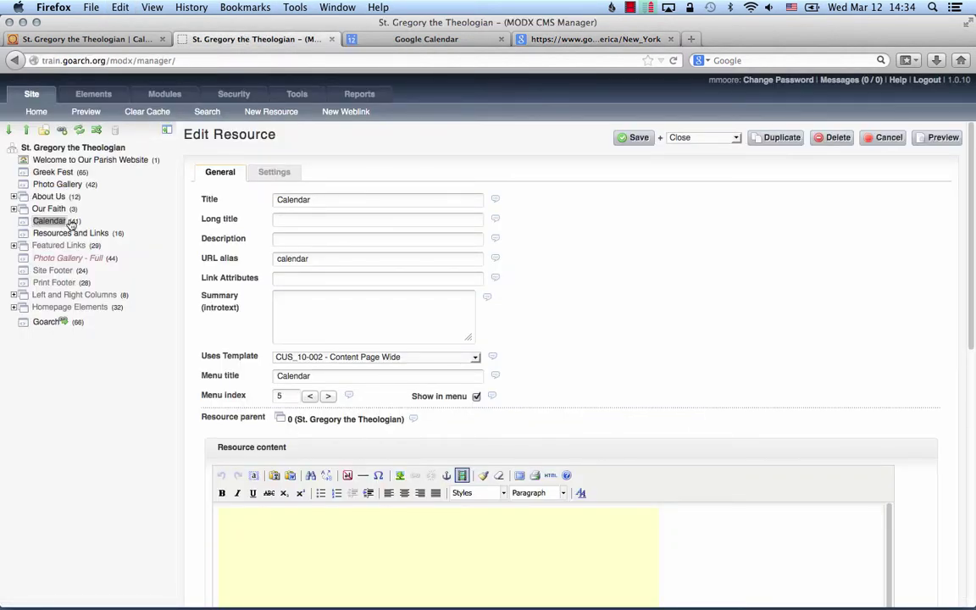
# - Replace the old iframe code in the HTML source with the pasted Internet Ministries embed code
pyautogui.scroll(-5, 865, 327)
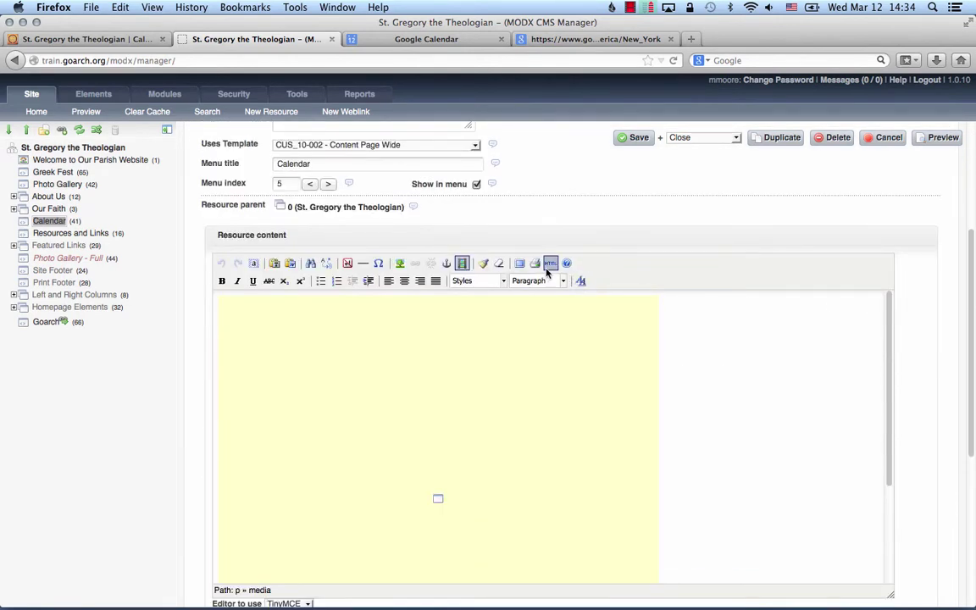
pyautogui.click(551, 265)
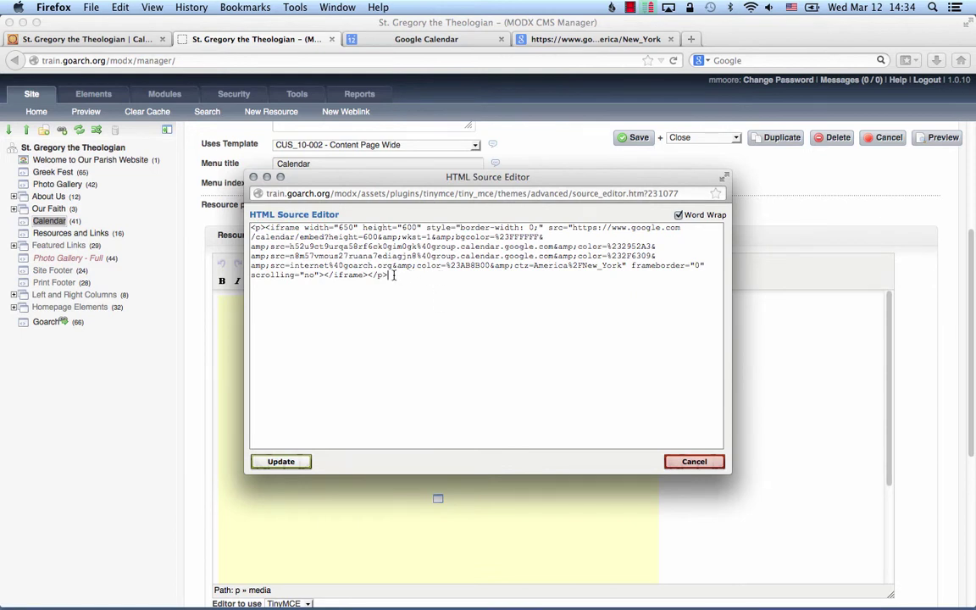
pyautogui.moveTo(393, 275); pyautogui.dragTo(245, 222)
pyautogui.click(418, 283)
pyautogui.moveTo(416, 282); pyautogui.dragTo(232, 221)
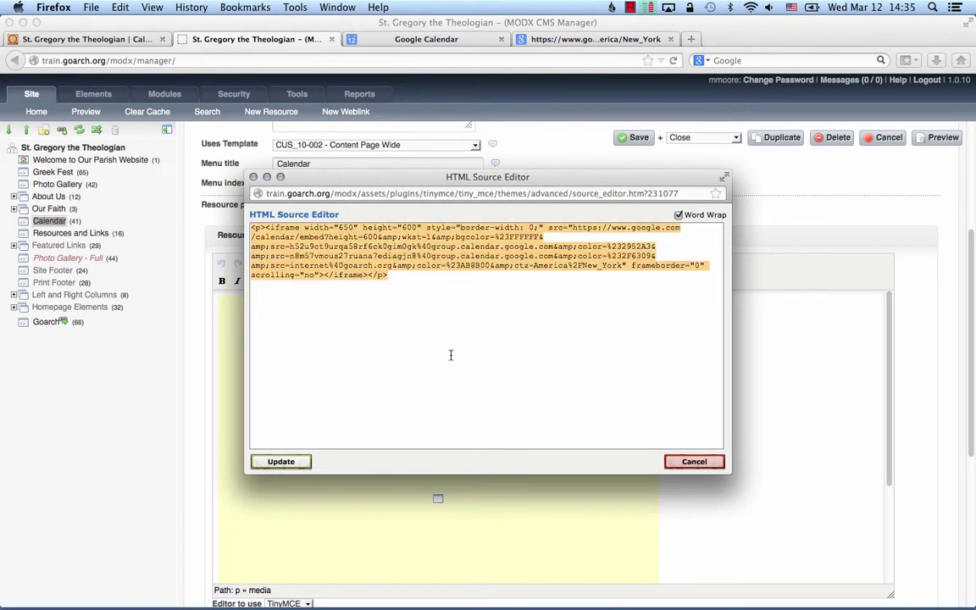
pyautogui.press('super+v')
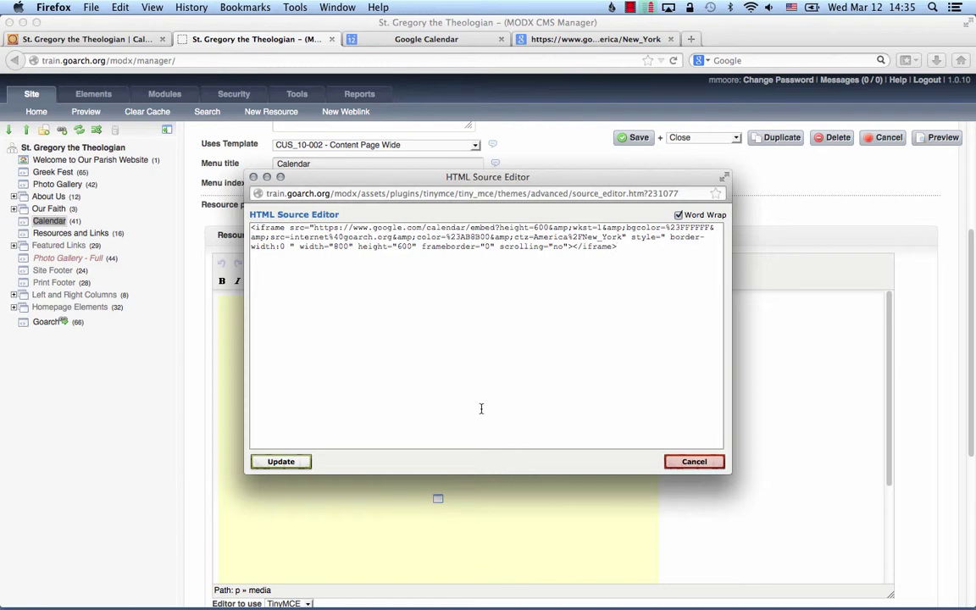
pyautogui.click(273, 462)
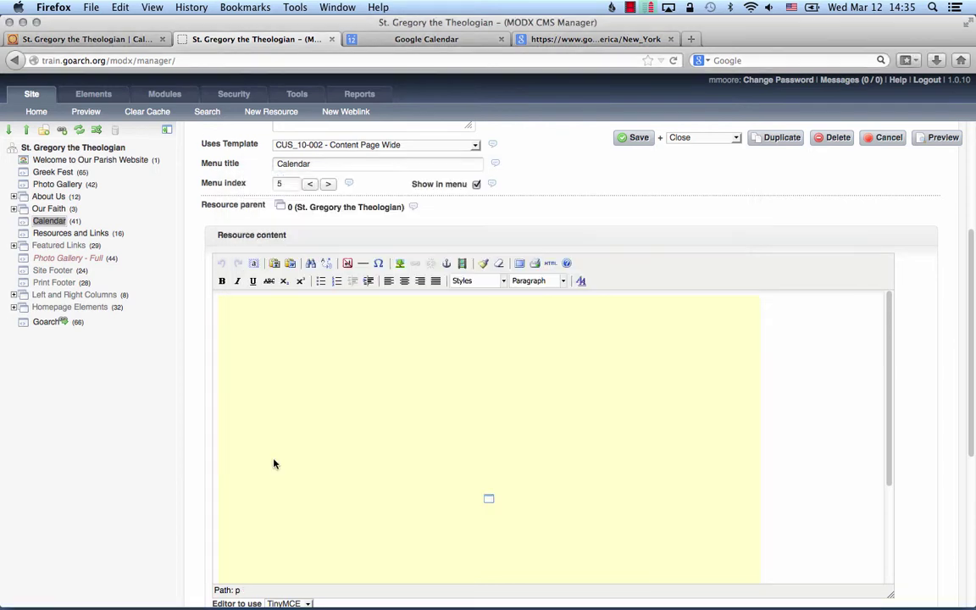
# - Save the Calendar resource with Continue editing selected
pyautogui.click(690, 138)
pyautogui.click(688, 157)
pyautogui.click(634, 137)
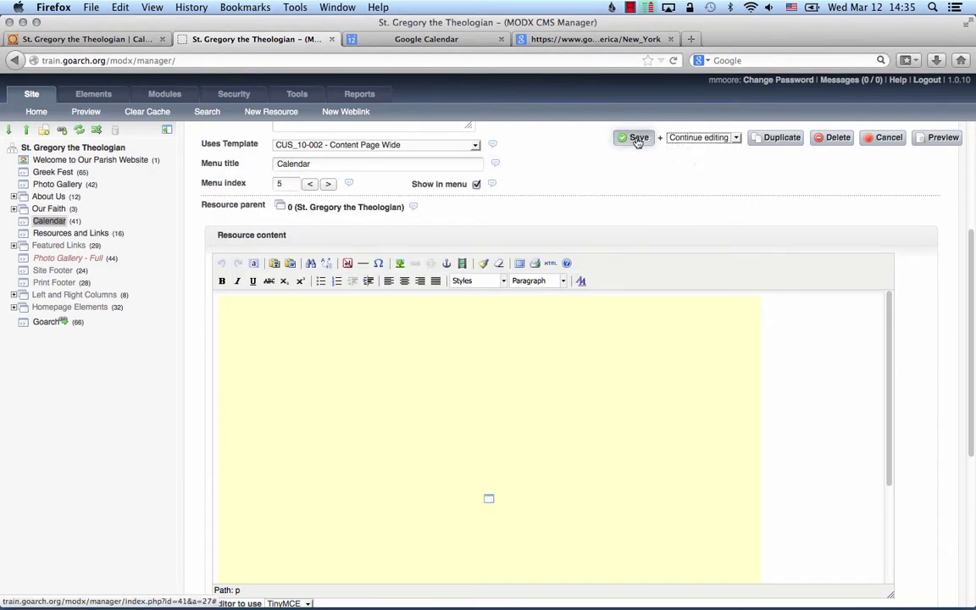
pyautogui.click(404, 39)
pyautogui.click(124, 40)
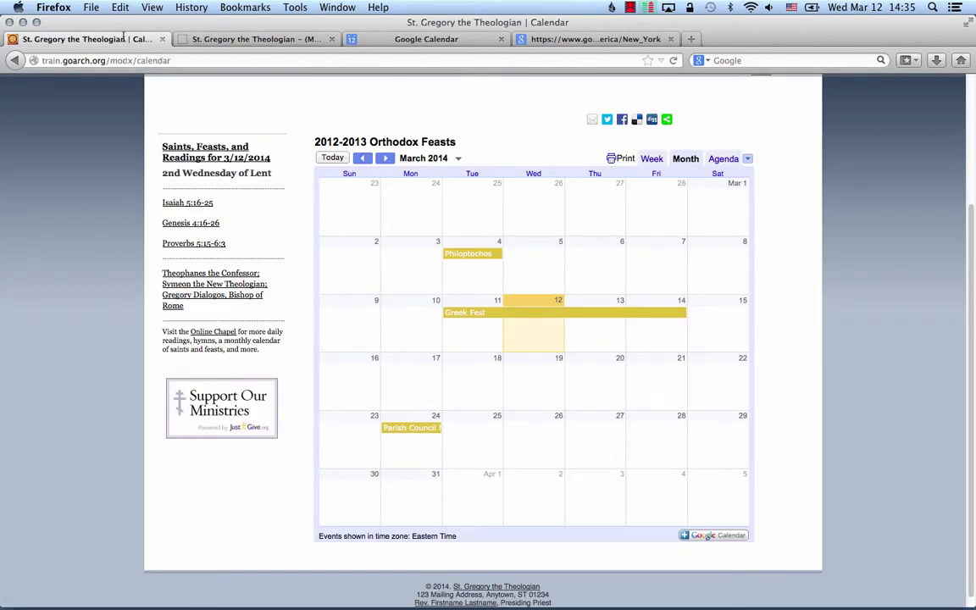
pyautogui.press('super+r')
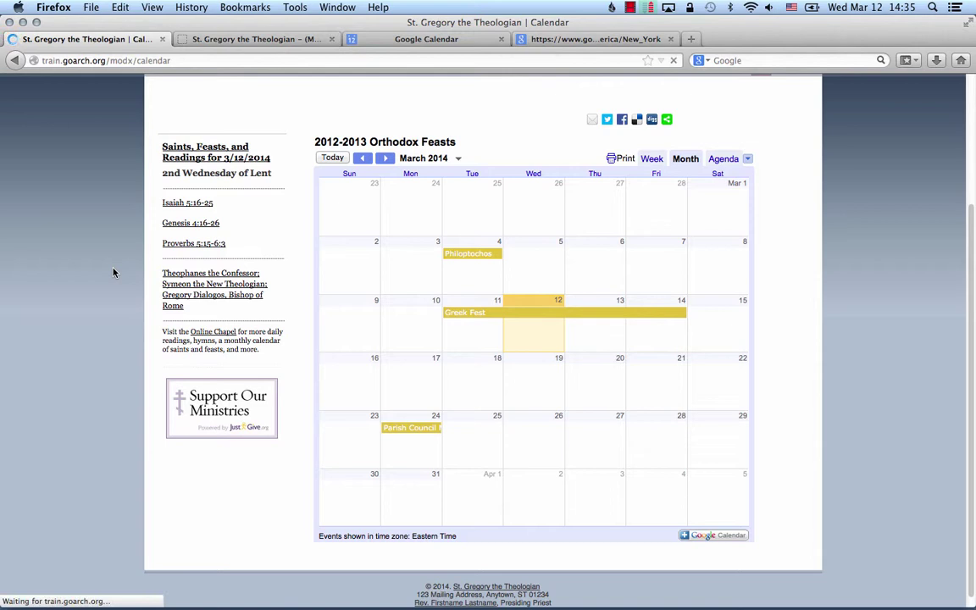
pyautogui.press('super+r')
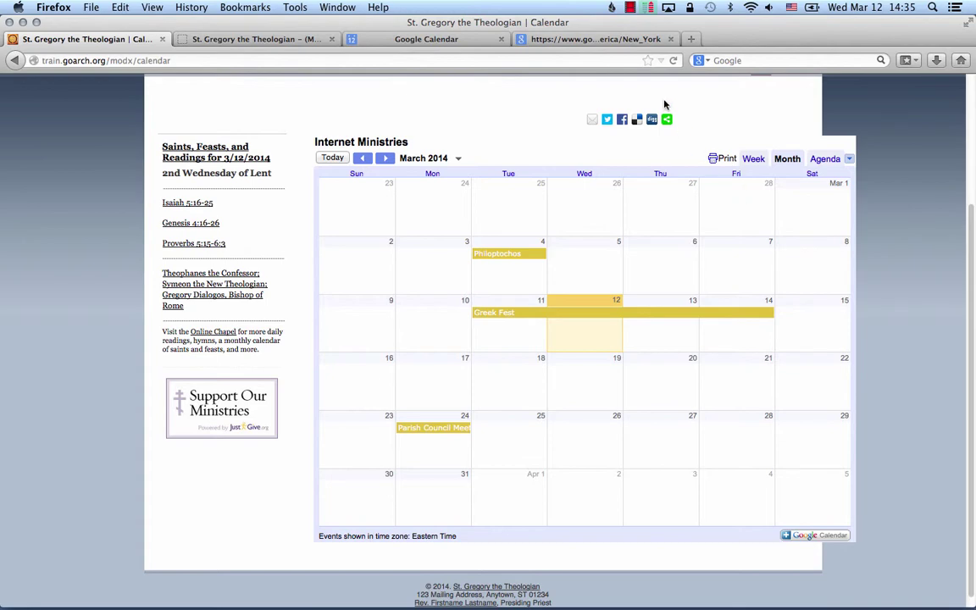
pyautogui.click(230, 35)
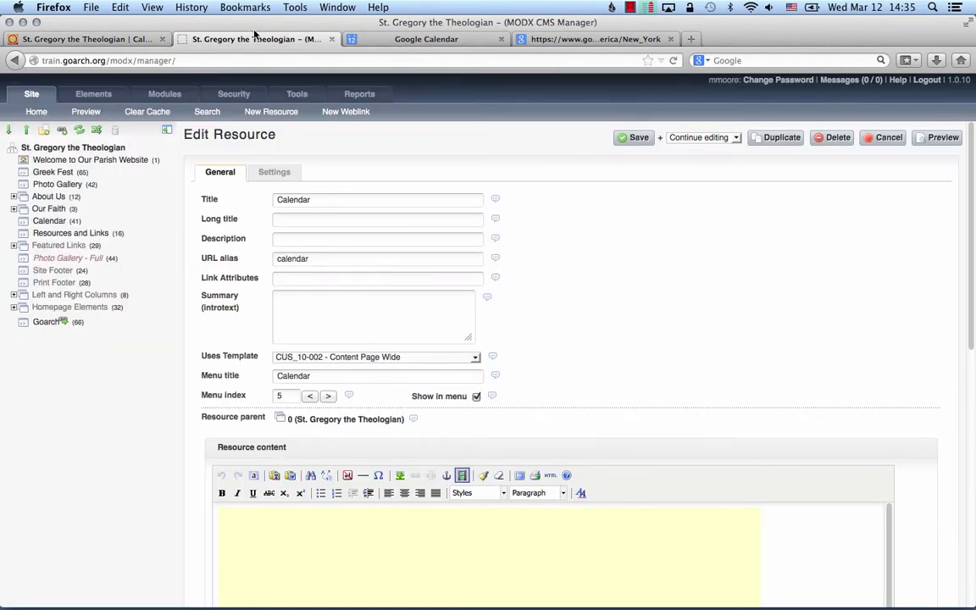
# - Change the iframe width from 800 to 650 in the HTML source and save the resource
pyautogui.click(550, 475)
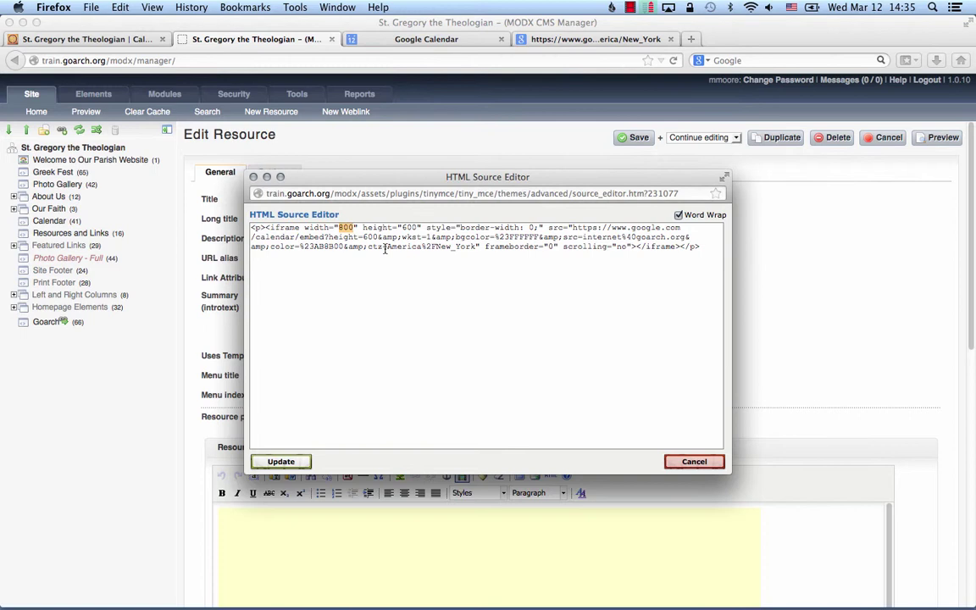
pyautogui.write('650')
pyautogui.click(281, 461)
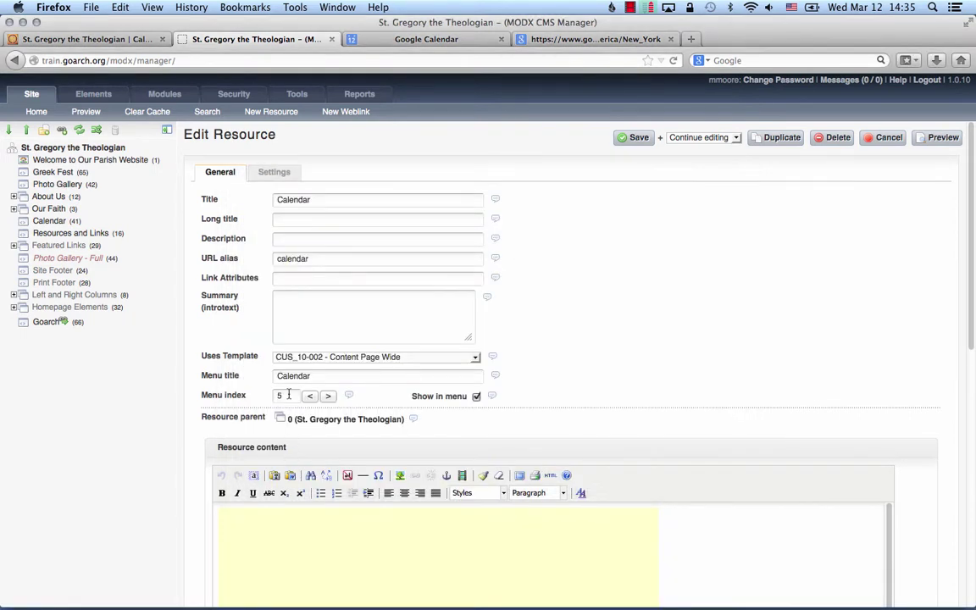
pyautogui.click(634, 137)
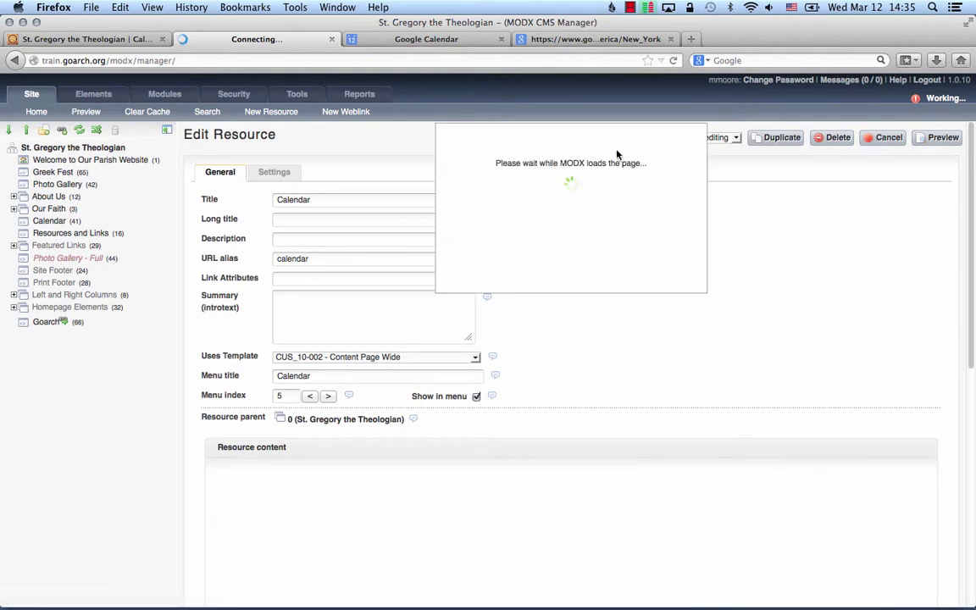
pyautogui.click(102, 39)
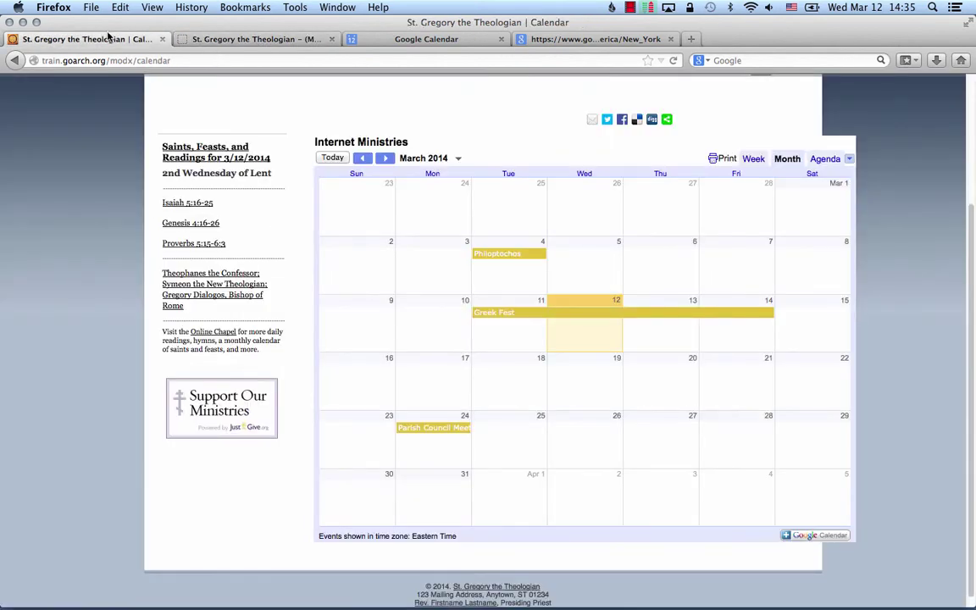
# - Reload the live Calendar page to confirm the 650-pixel calendar fits
pyautogui.press('super+r')
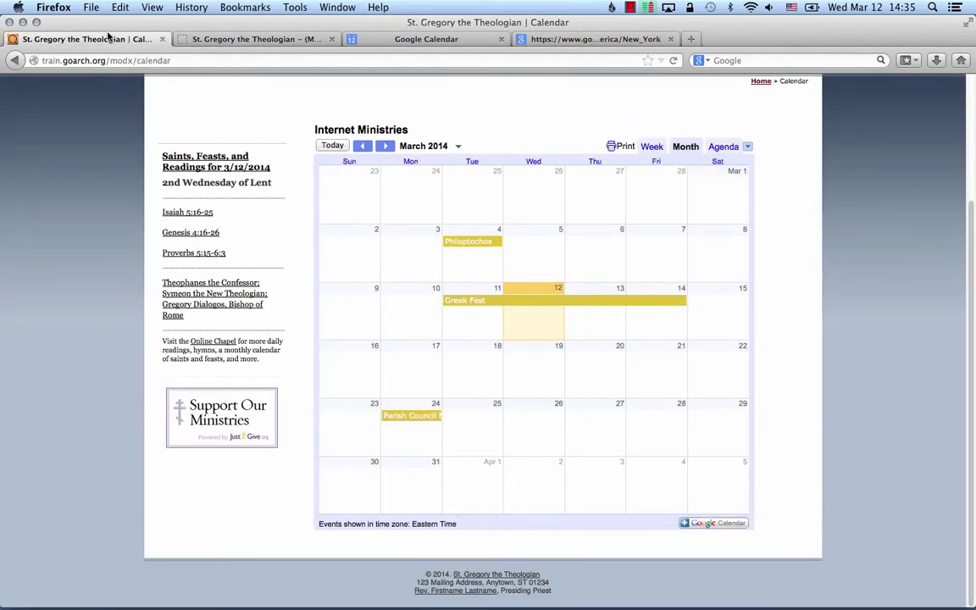